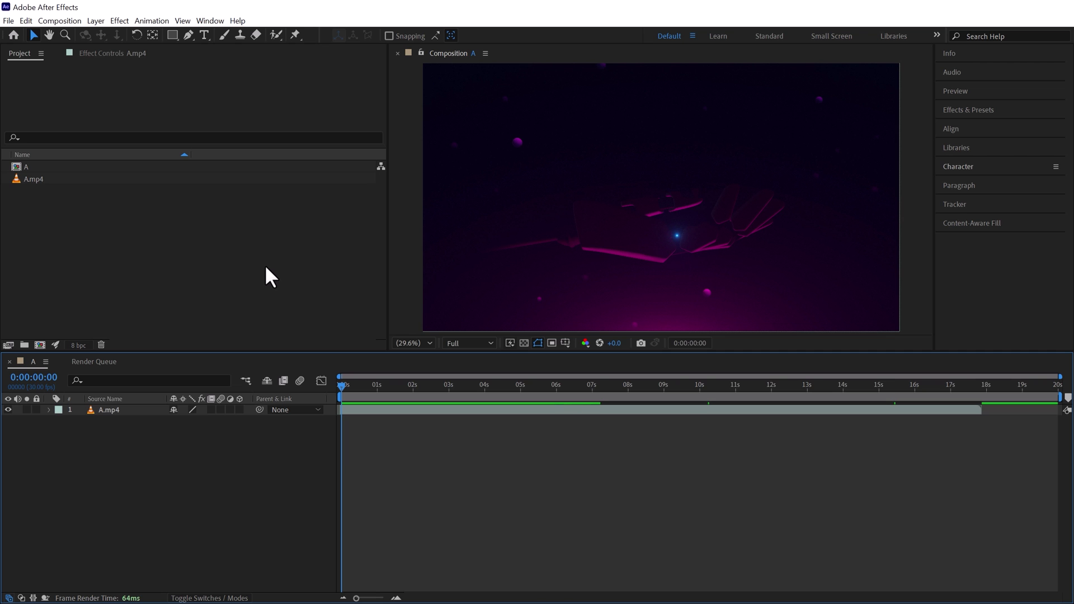
Check the Scripting & Expressions preferences and launch the SF-Subtitles.jsxbin panel from the Window menu.
{"action": "left_click", "coordinate": [26, 20]}
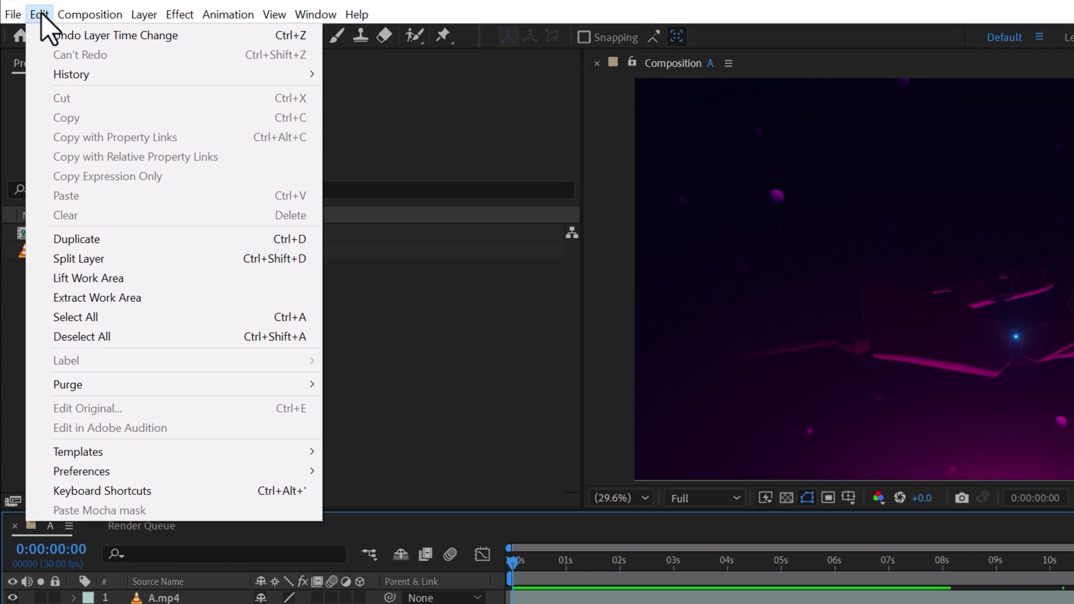
{"action": "mouse_move", "coordinate": [173, 204]}
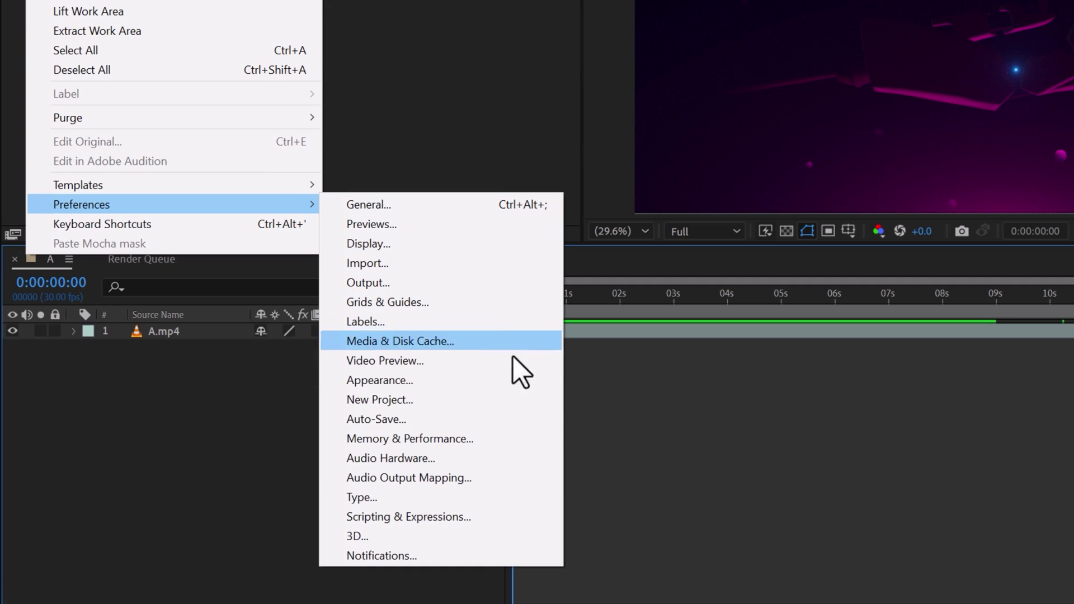
{"action": "left_click", "coordinate": [511, 516]}
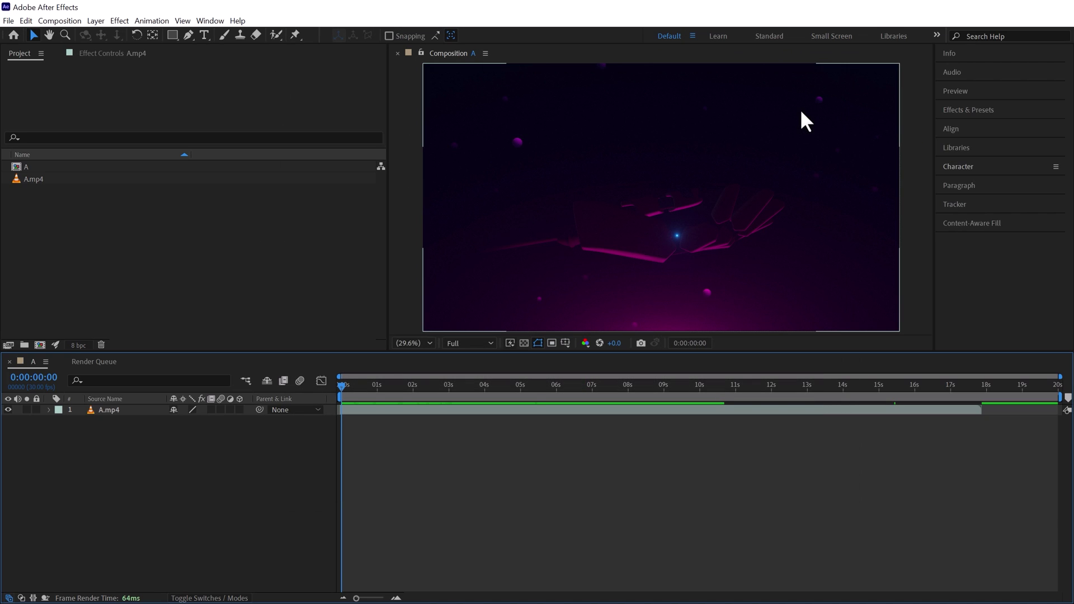
{"action": "left_click", "coordinate": [202, 19]}
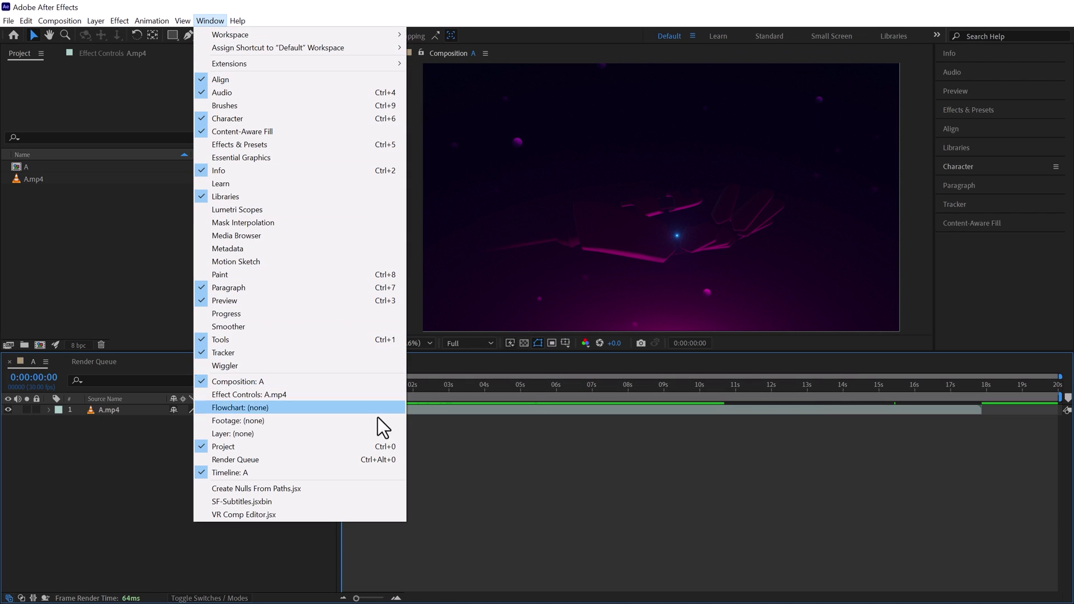
{"action": "left_click", "coordinate": [260, 498]}
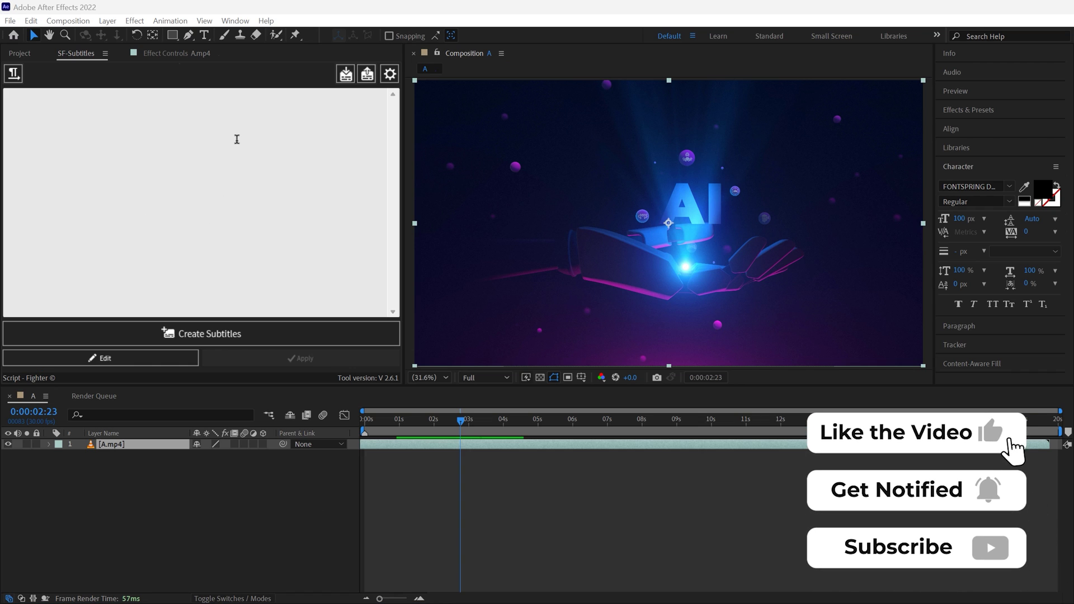
Paste the artificial intelligence paragraph into the SF-Subtitles text box.
{"action": "left_click", "coordinate": [235, 136]}
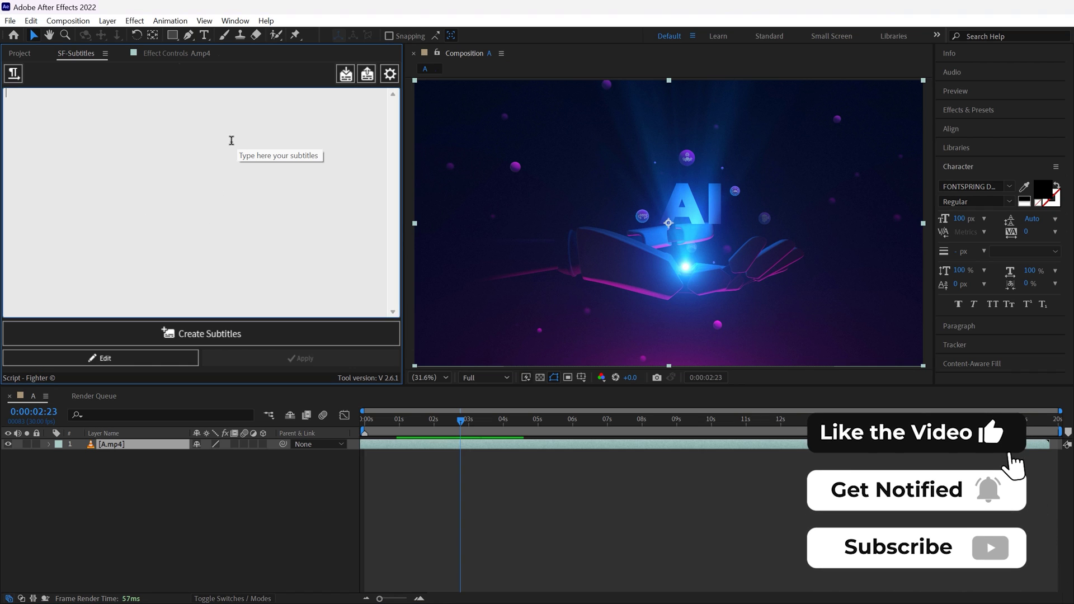
{"action": "type", "text": "Artificial intelligence is the science of making machines that can think like humans. It can do things that are considered smart. AI technology can process large amounts of data in ways, unlike humans. The goal for AI is to be able to do things such as recognize patterns, make decisions, and judge like humans."}
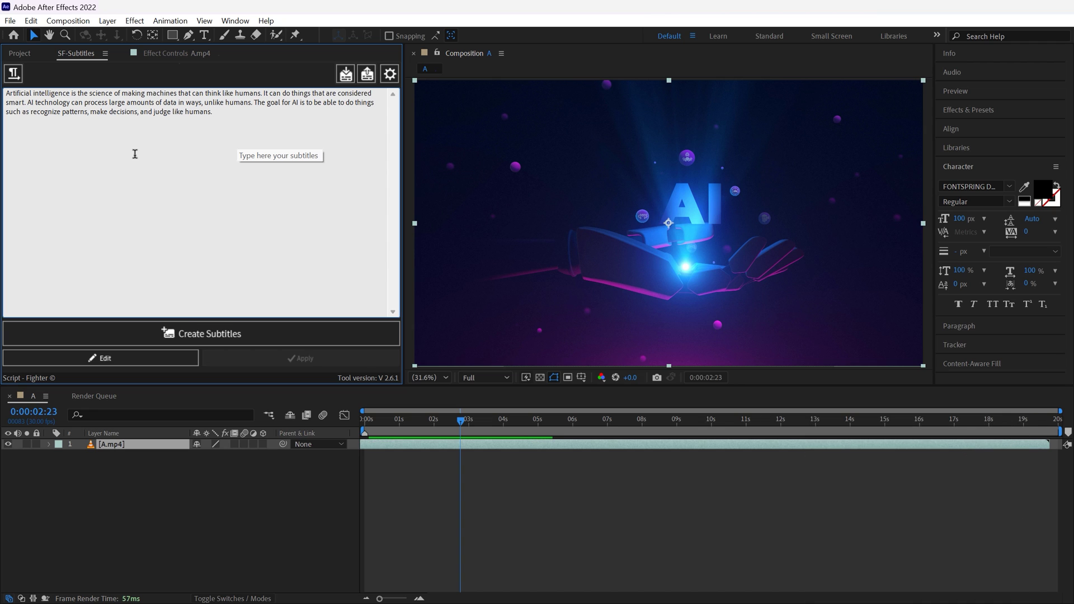
{"action": "left_click_drag", "start_coordinate": [39, 93], "coordinate": [242, 94]}
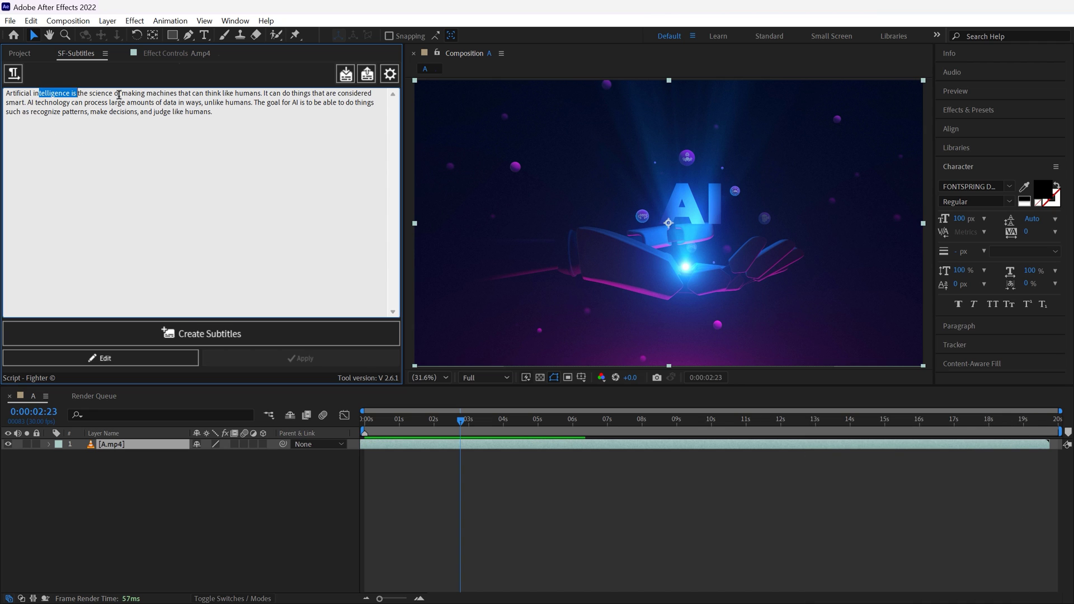
{"action": "left_click", "coordinate": [235, 118]}
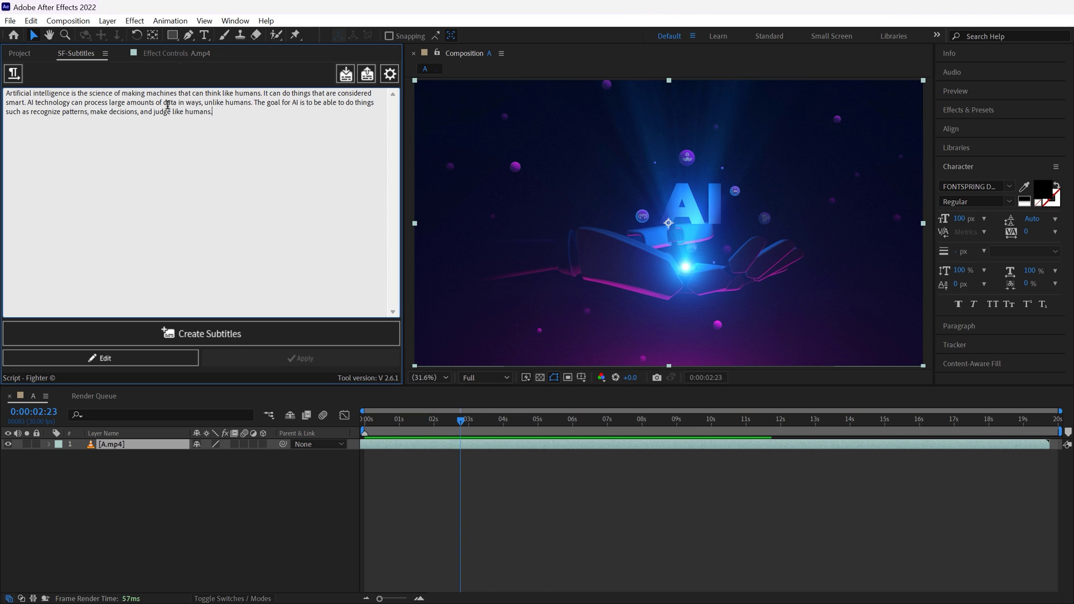
Break the text into caption lines after 'science', 'humans.', 'smart.', 'amounts' and within the last sentence.
{"action": "left_click", "coordinate": [113, 93]}
{"action": "key", "text": "Return"}
{"action": "left_click", "coordinate": [154, 102]}
{"action": "key", "text": "Return"}
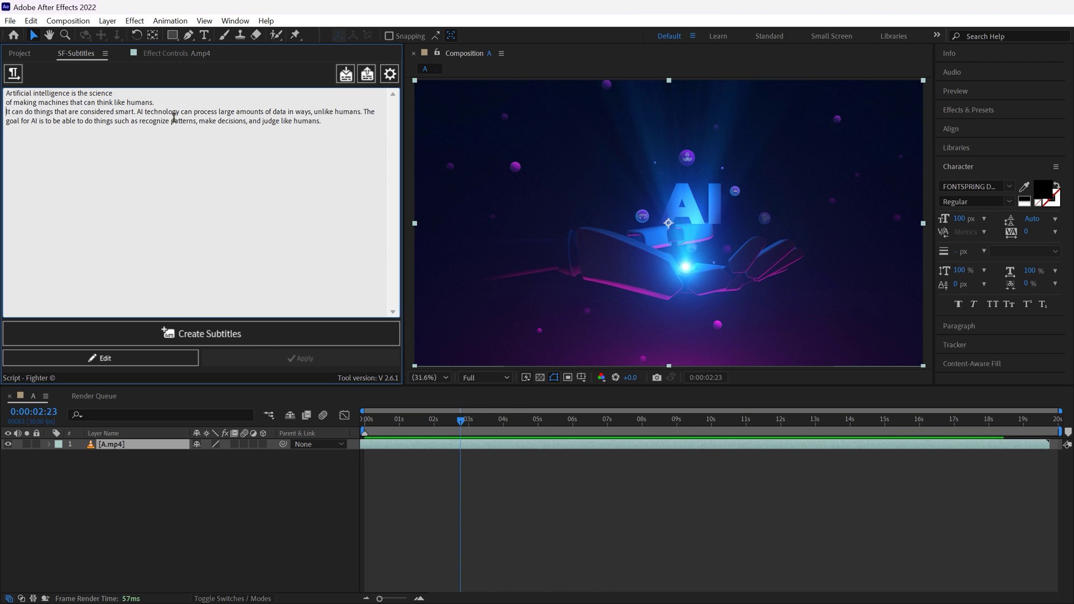
{"action": "left_click", "coordinate": [114, 112]}
{"action": "left_click", "coordinate": [135, 112]}
{"action": "key", "text": "Return"}
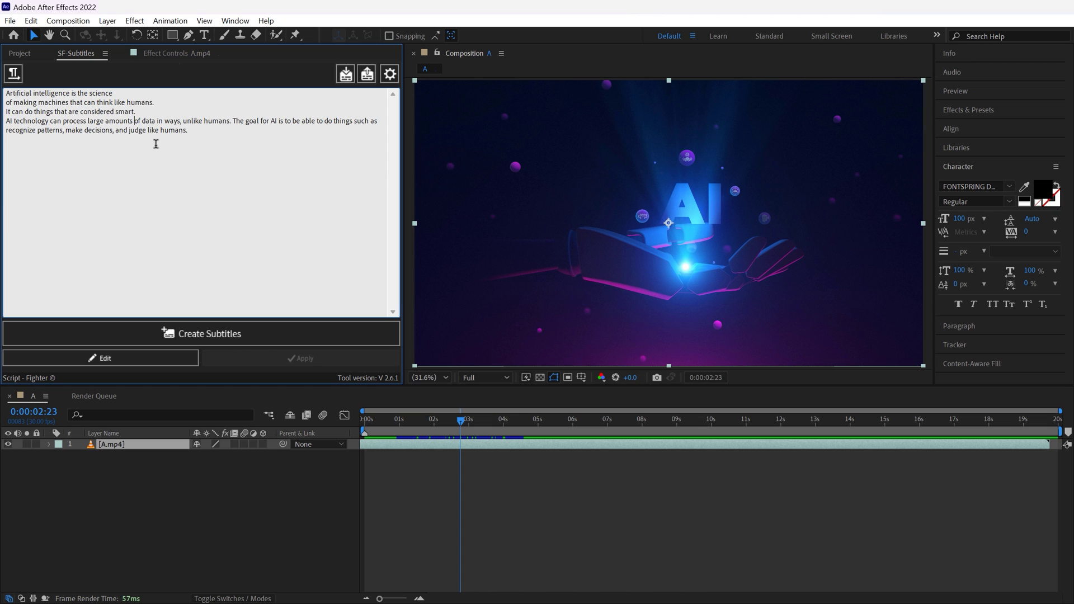
{"action": "key", "text": "Return"}
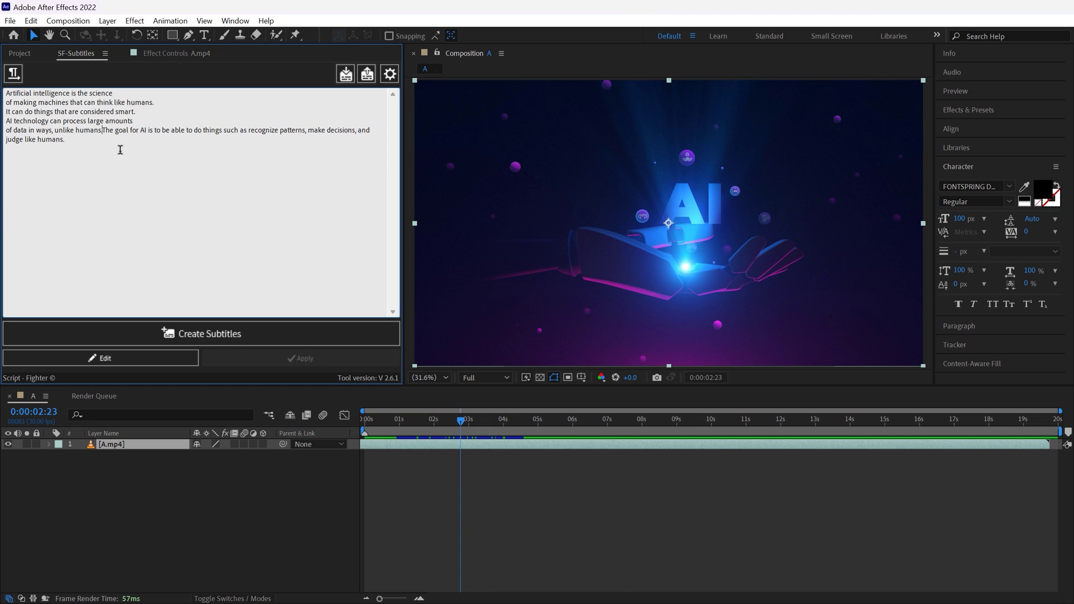
{"action": "key", "text": "Return"}
{"action": "key", "text": "Return"}
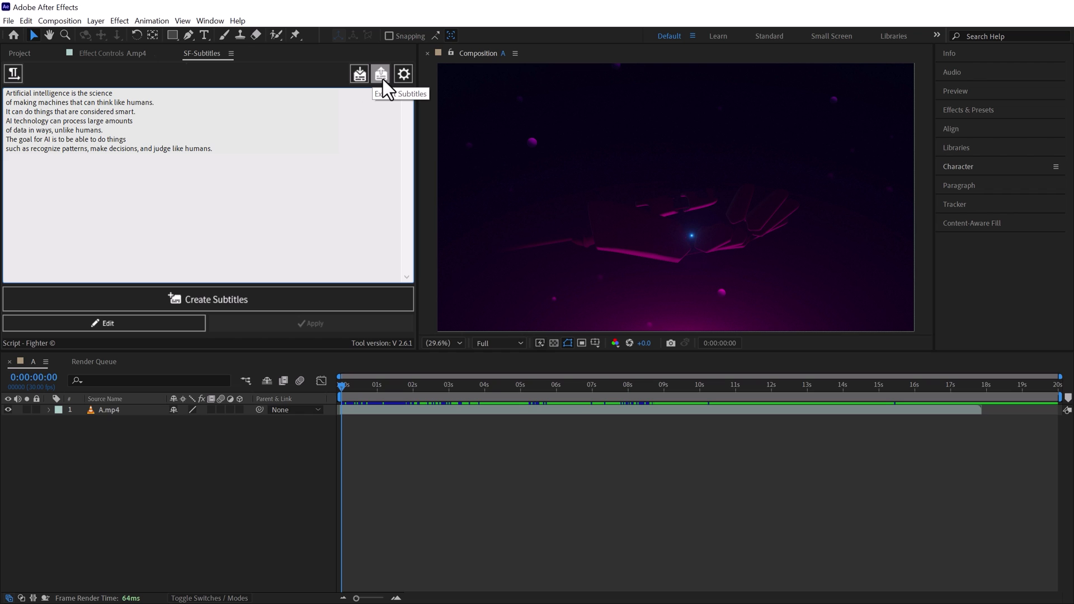
Open SF - Subtitles Settings, showing background opacity 50 and two-line breaking past 45 letters.
{"action": "left_click", "coordinate": [403, 74]}
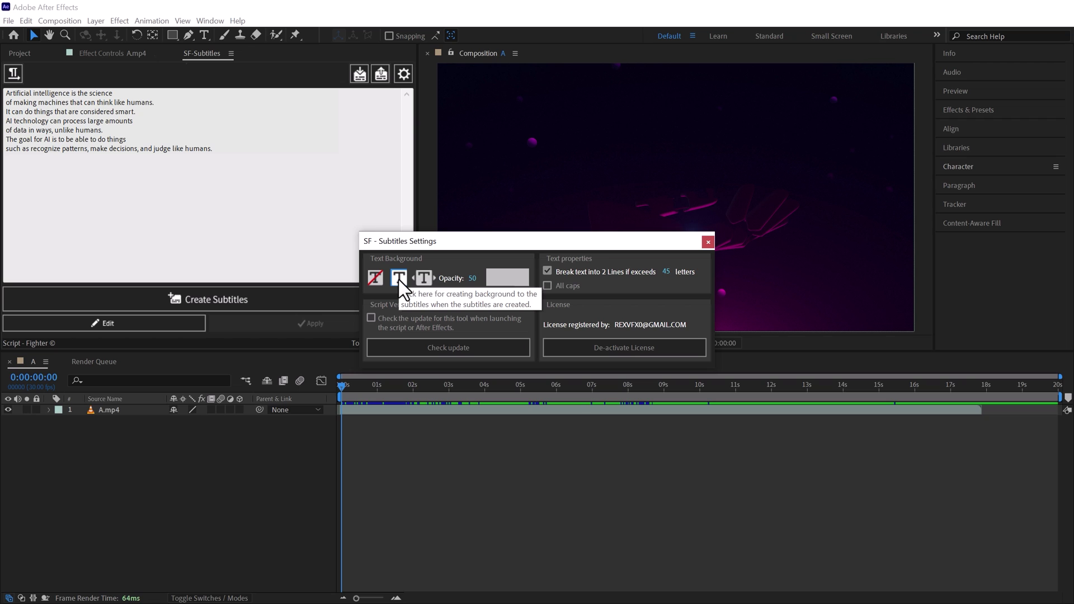
Give subtitles a grey background at 60 opacity, break lines past 30 letters, and close settings.
{"action": "left_click", "coordinate": [473, 278]}
{"action": "type", "text": "60"}
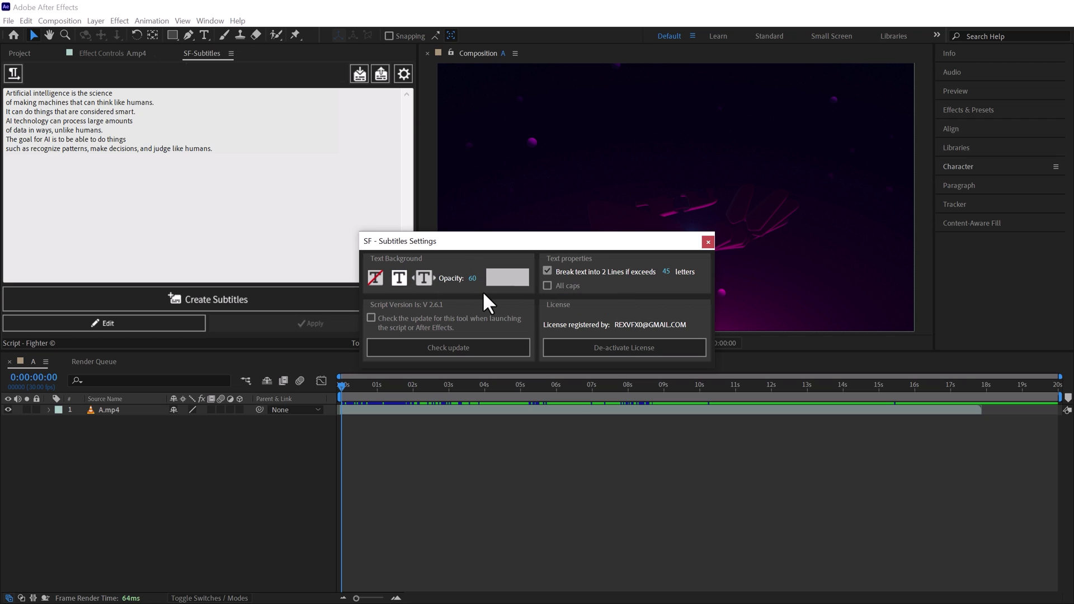
{"action": "left_click", "coordinate": [495, 278]}
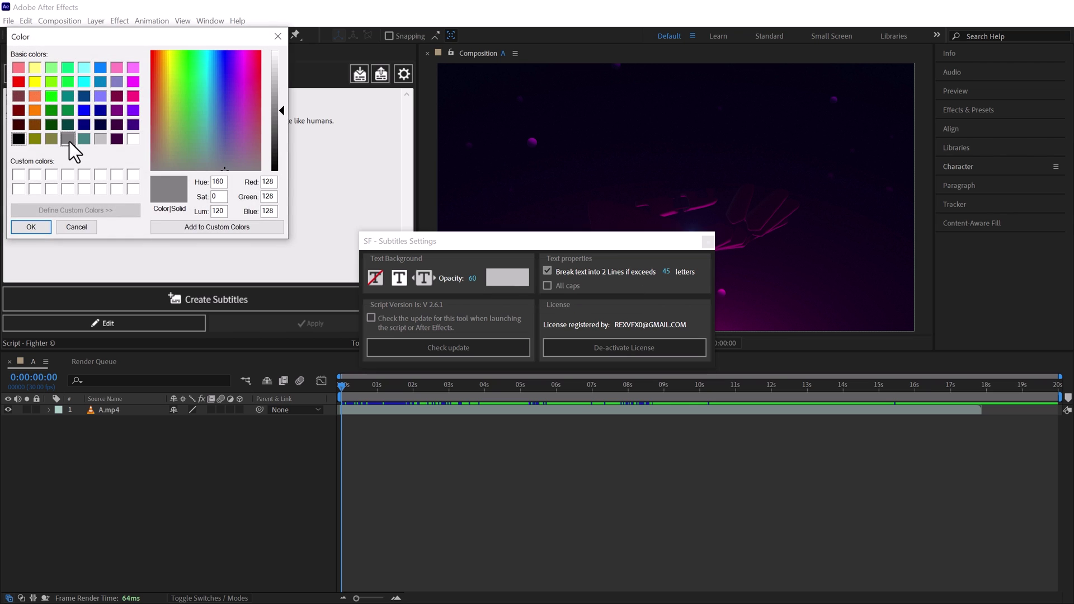
{"action": "left_click", "coordinate": [31, 227]}
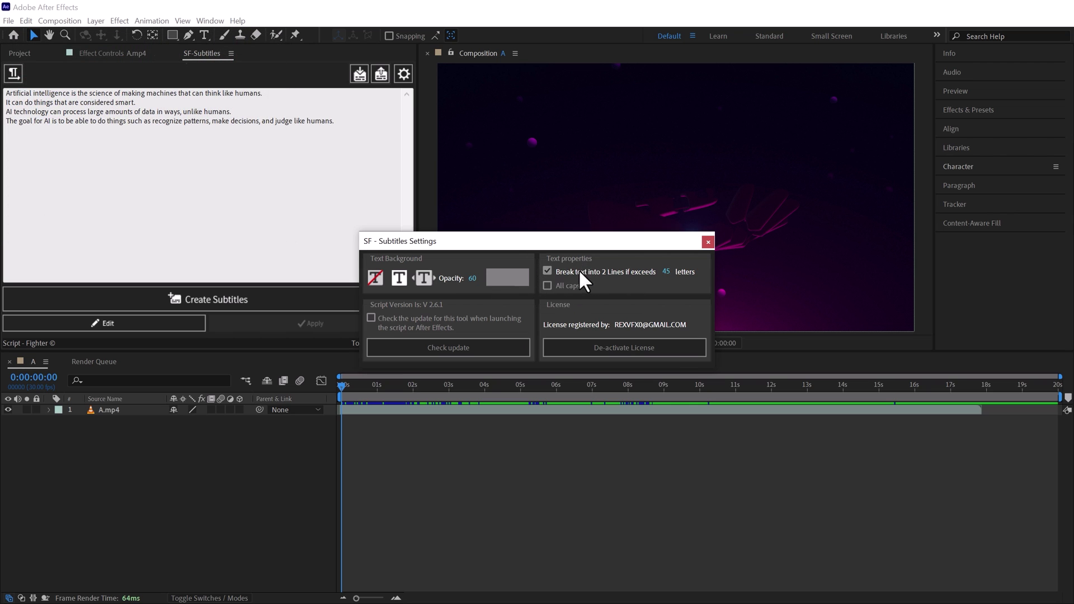
{"action": "left_click", "coordinate": [547, 271]}
{"action": "type", "text": "30"}
{"action": "key", "text": "Return"}
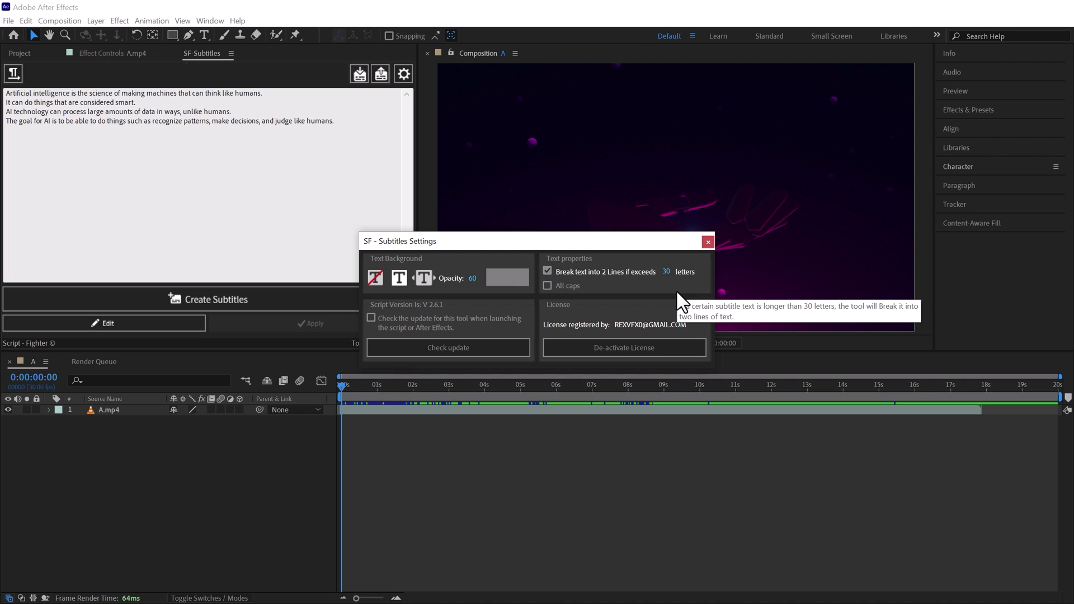
{"action": "key", "text": "Escape"}
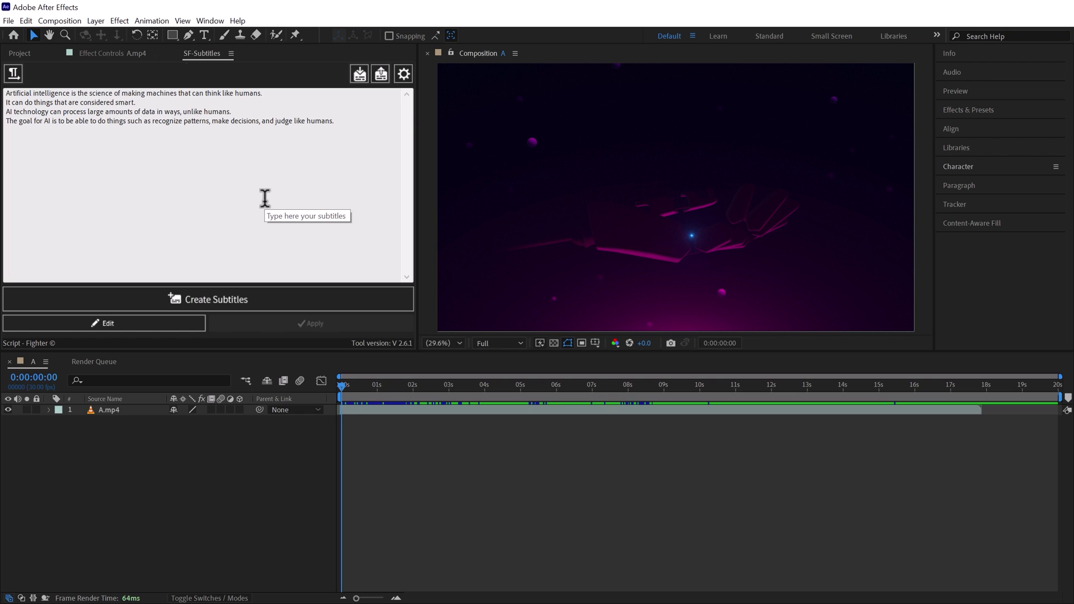
{"action": "left_click", "coordinate": [236, 297]}
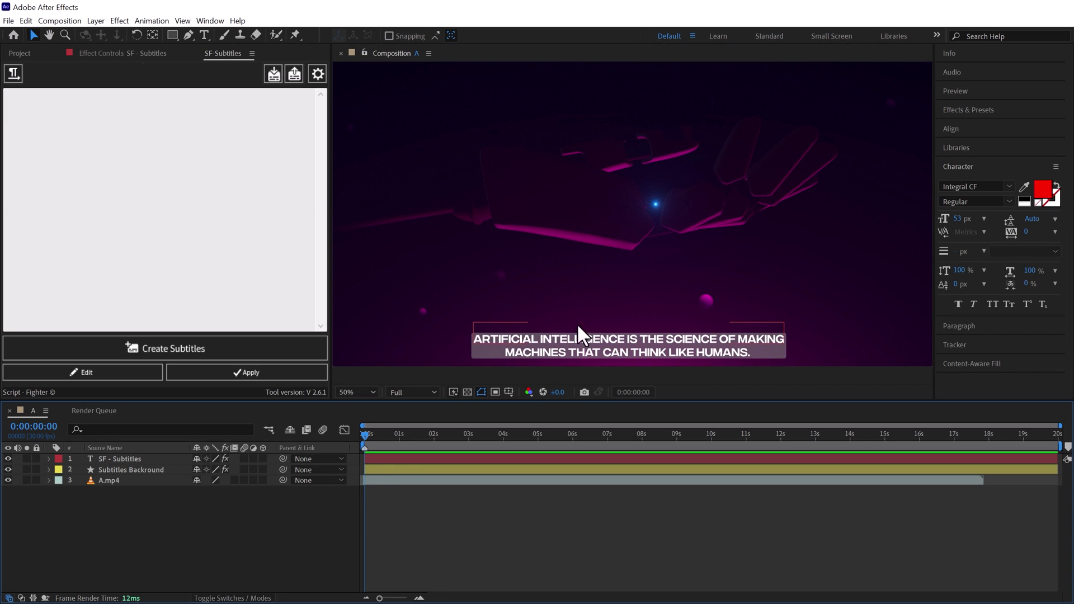
{"action": "left_click", "coordinate": [132, 458]}
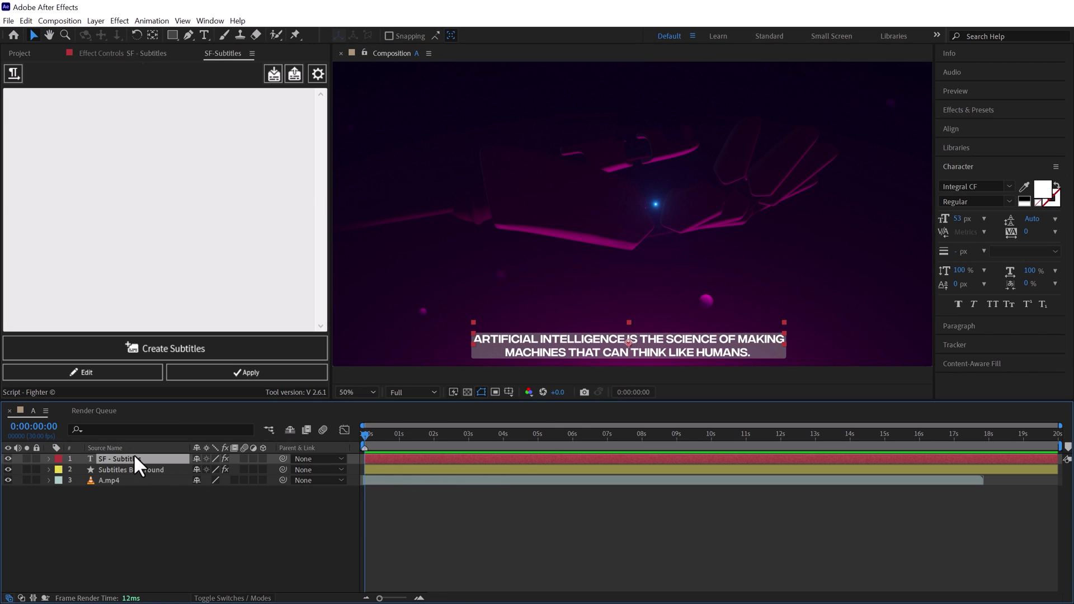
{"action": "left_click", "coordinate": [140, 468]}
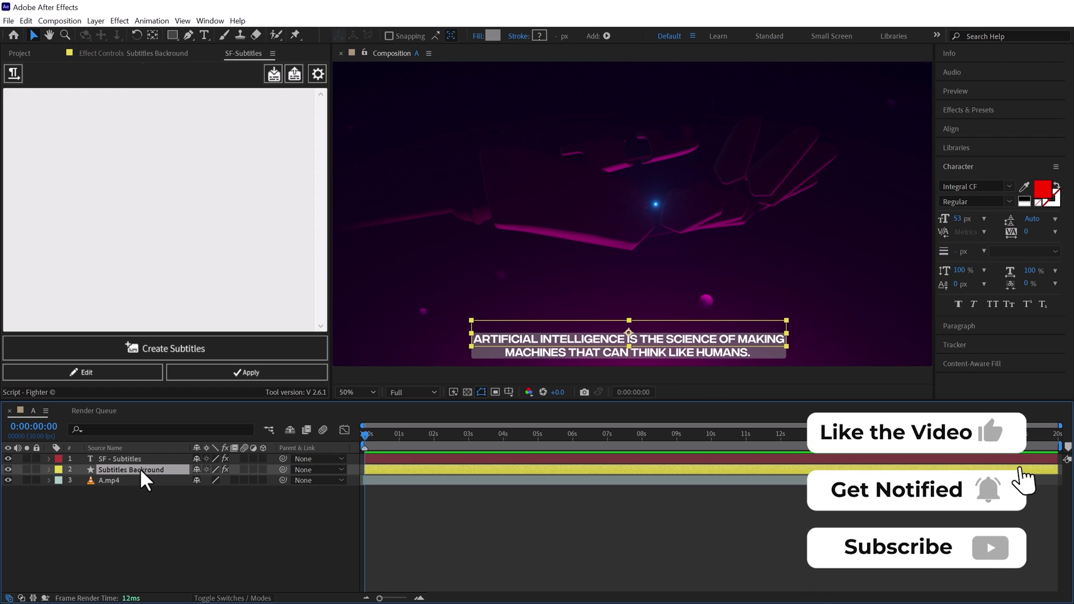
{"action": "left_click", "coordinate": [135, 458]}
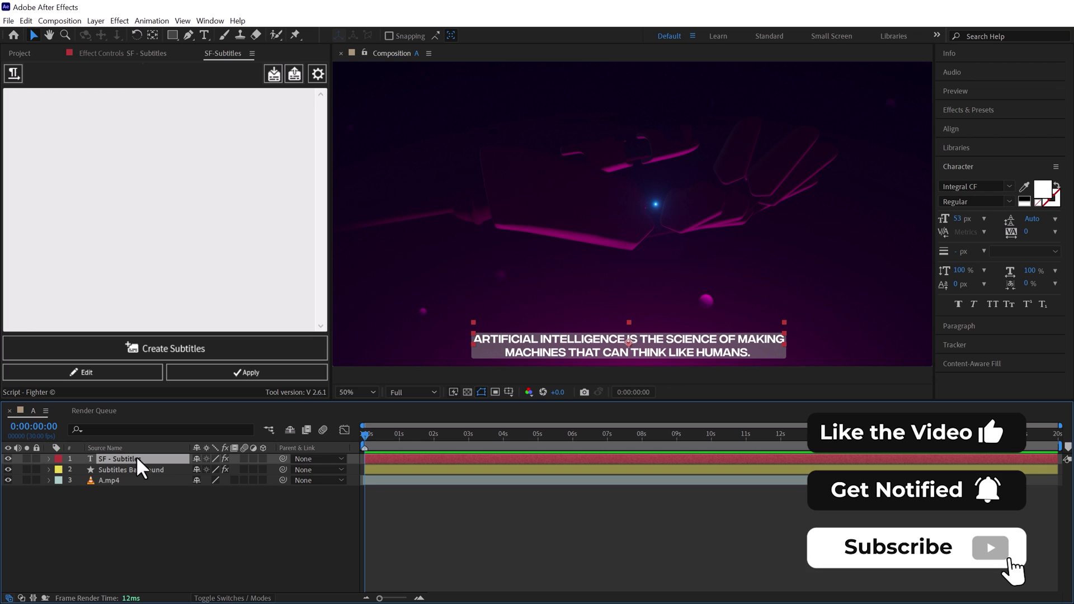
{"action": "key", "text": "u"}
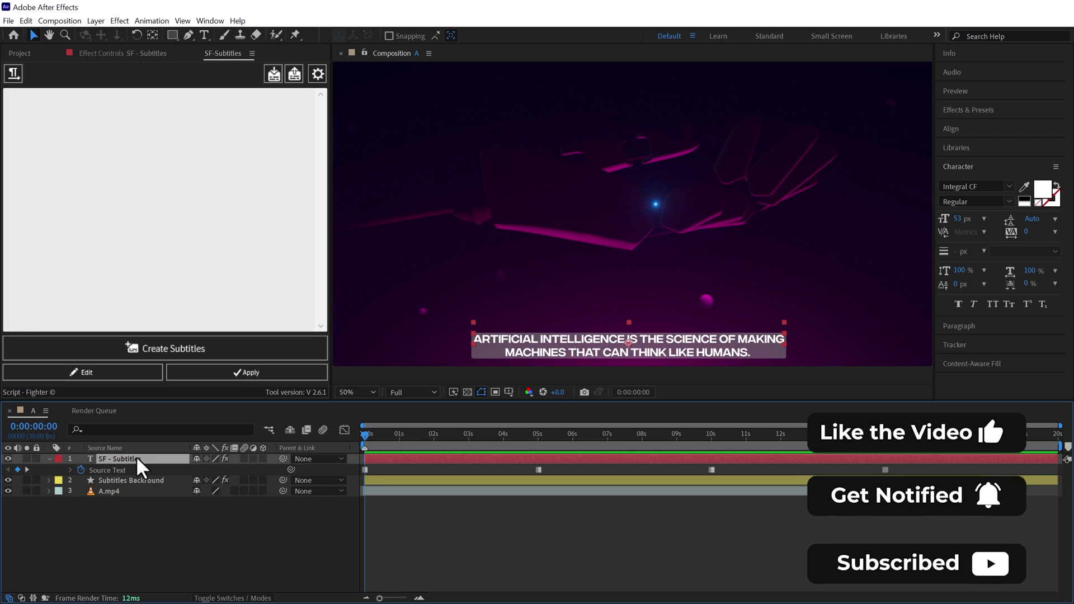
{"action": "left_click", "coordinate": [365, 468]}
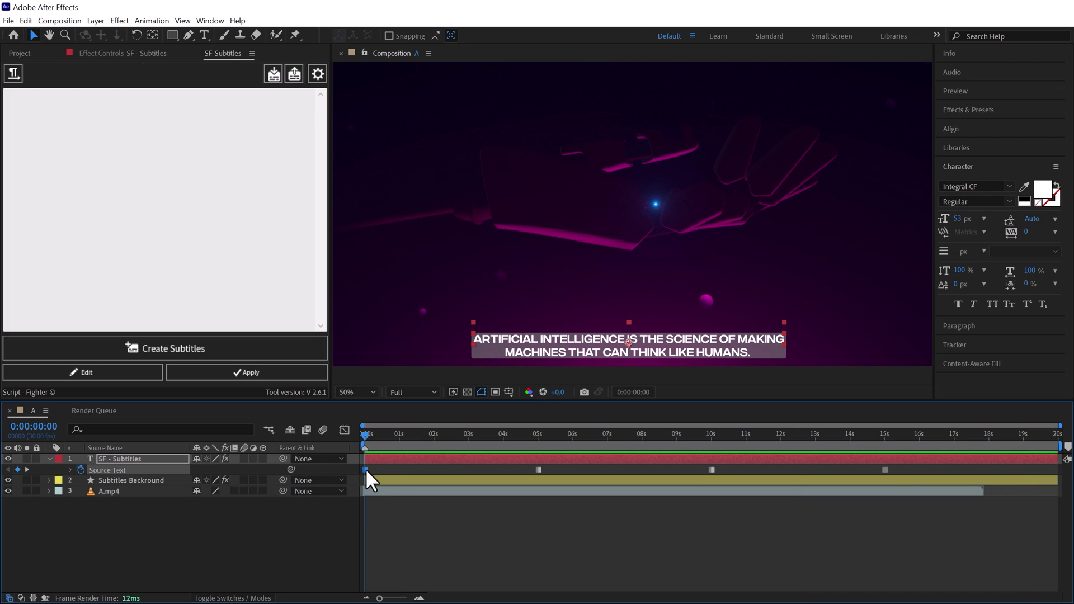
{"action": "left_click", "coordinate": [711, 469]}
At the second caption near 6 seconds, append 'enough to make changes.' and apply.
{"action": "left_click", "coordinate": [717, 545]}
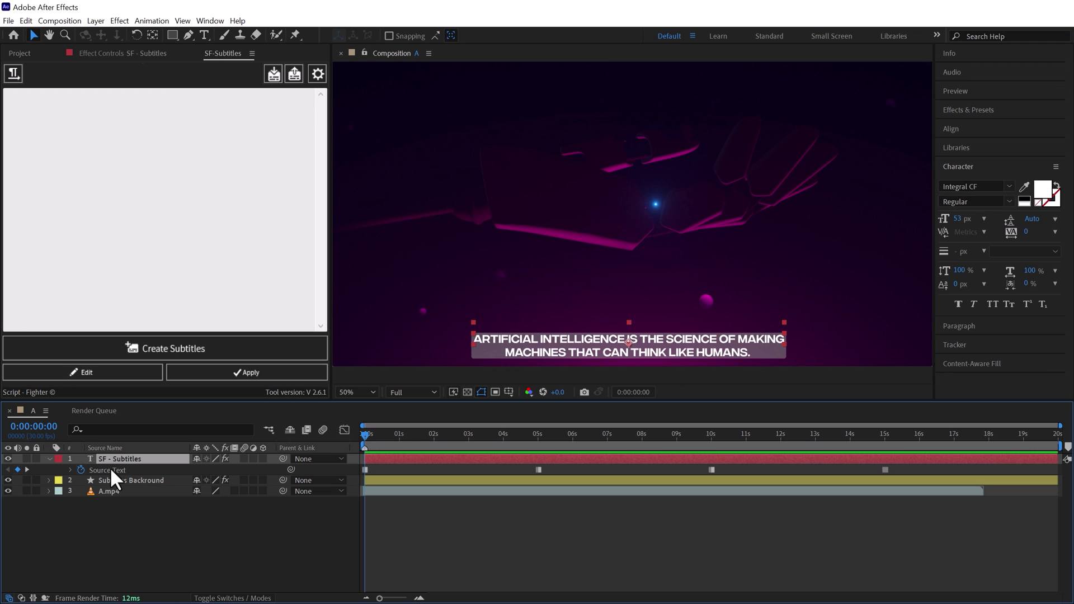
{"action": "left_click_drag", "start_coordinate": [364, 435], "coordinate": [584, 445]}
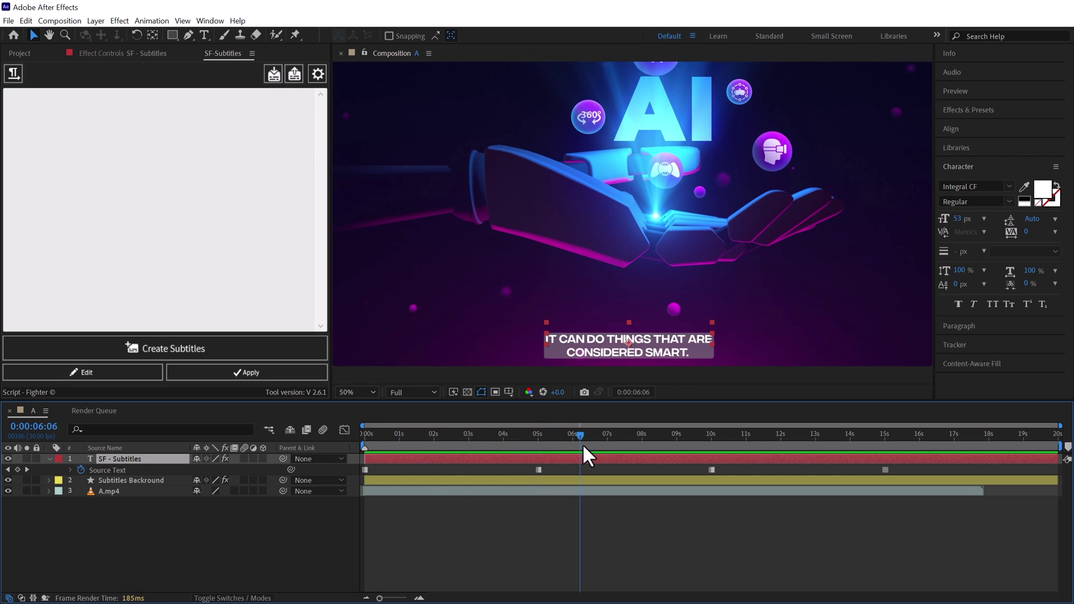
{"action": "left_click", "coordinate": [106, 374]}
{"action": "left_click", "coordinate": [162, 99]}
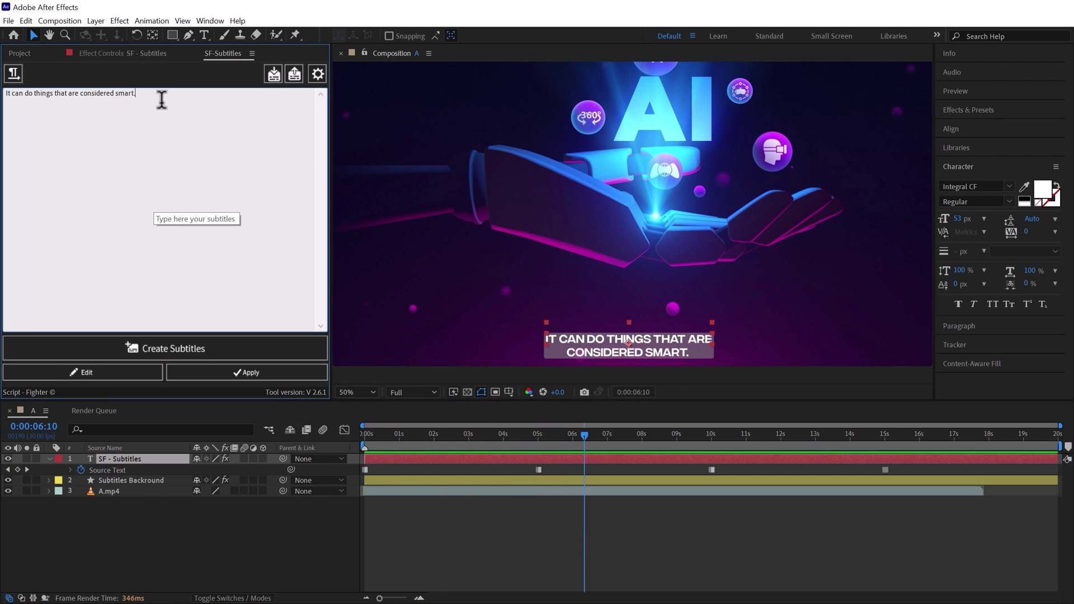
{"action": "type", "text": "enoug"}
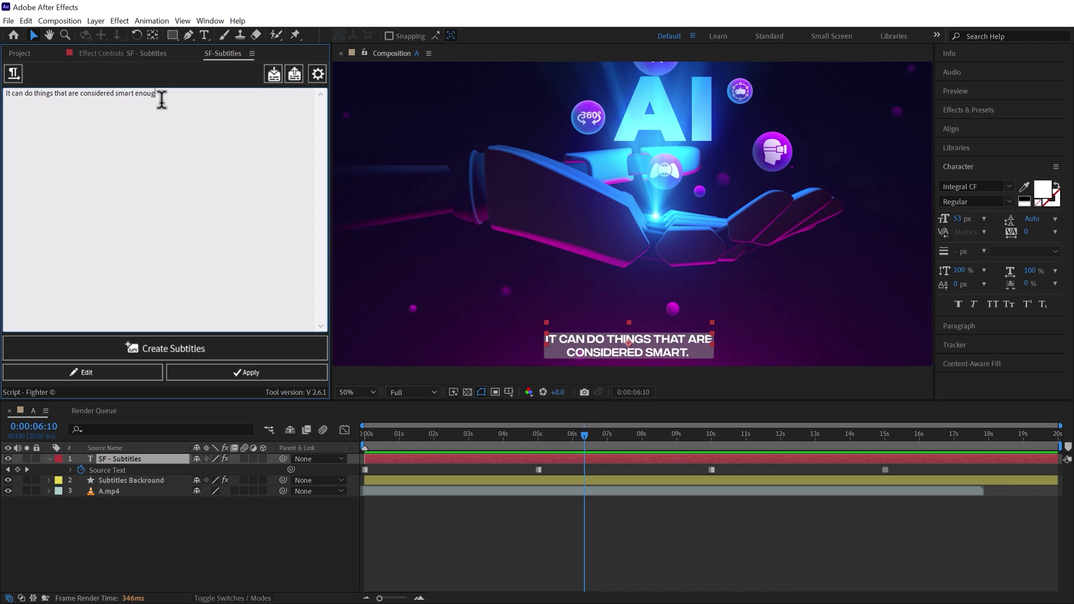
{"action": "type", "text": "h to make changes."}
{"action": "left_click", "coordinate": [241, 376]}
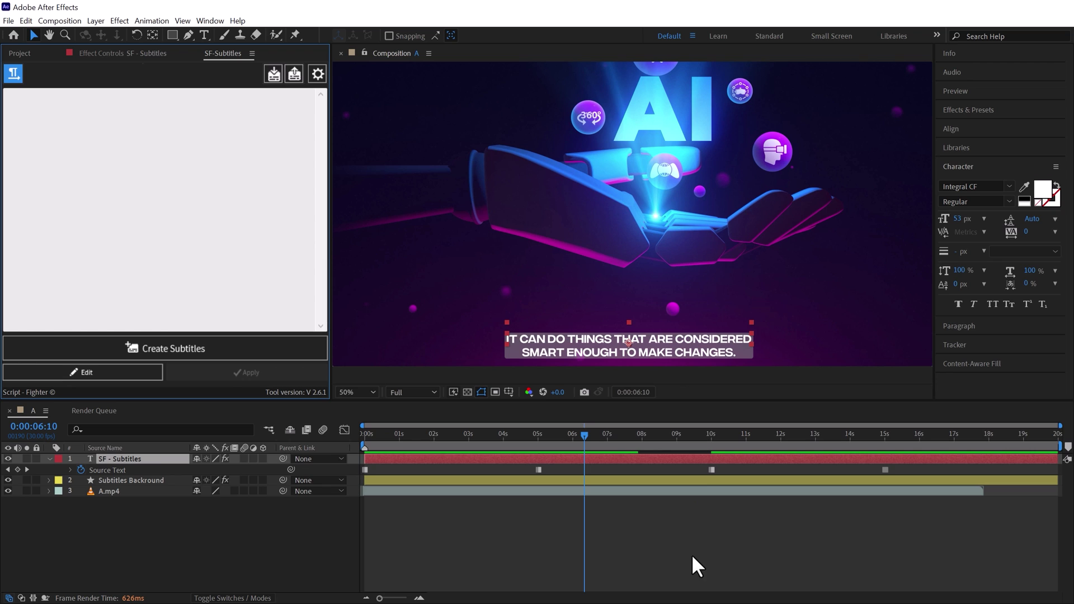
Select all Source Text keyframes and append 'or may be more powerful.' to the final caption.
{"action": "left_click", "coordinate": [122, 458]}
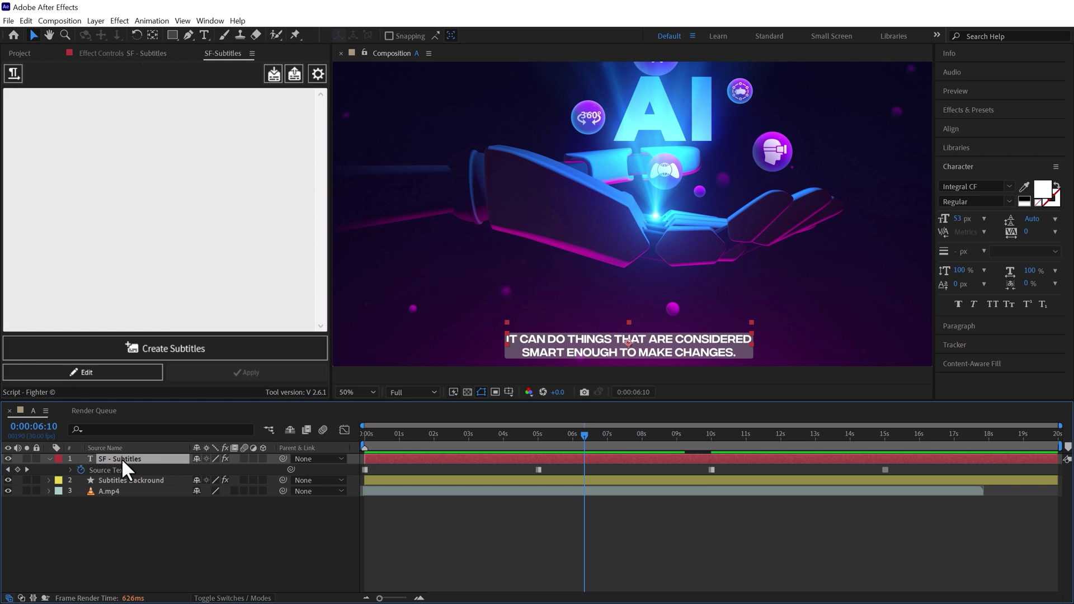
{"action": "left_click", "coordinate": [95, 374]}
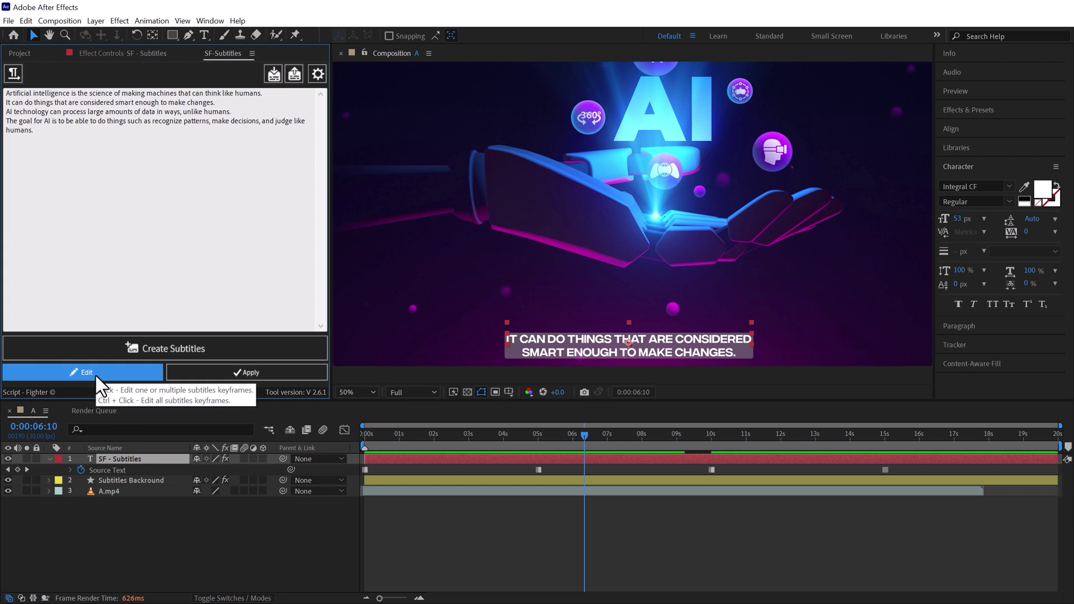
{"action": "left_click", "coordinate": [95, 374]}
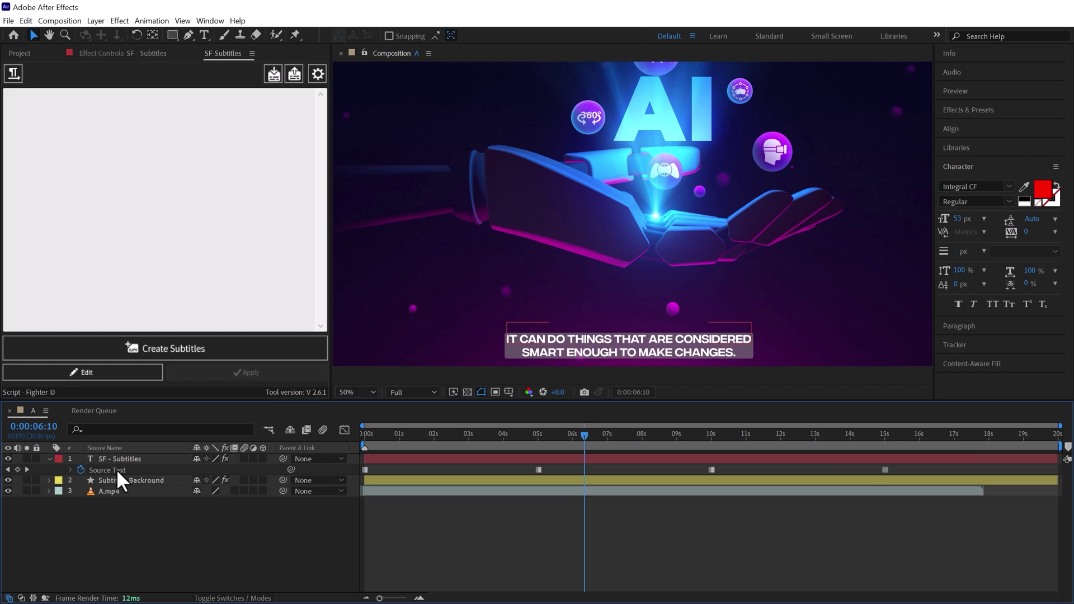
{"action": "left_click", "coordinate": [116, 469]}
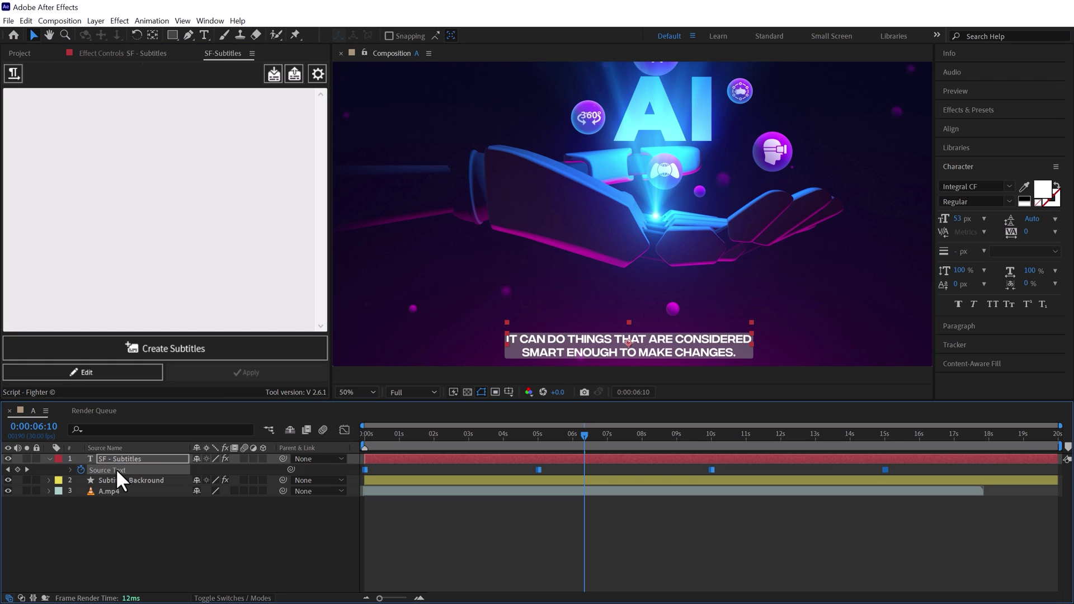
{"action": "left_click", "coordinate": [83, 371]}
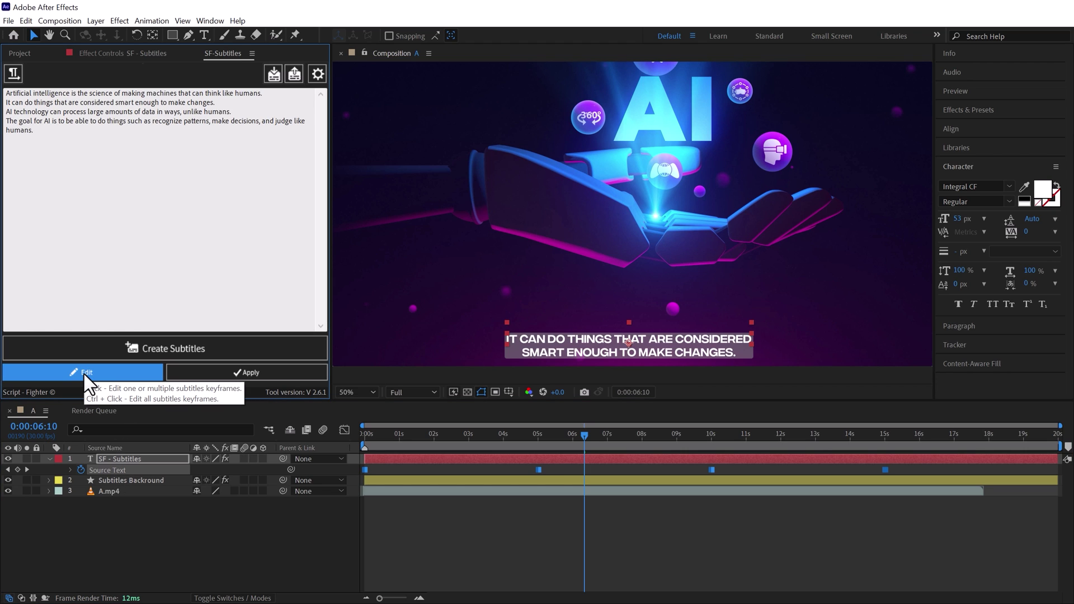
{"action": "left_click", "coordinate": [118, 158]}
{"action": "type", "text": "or may be"}
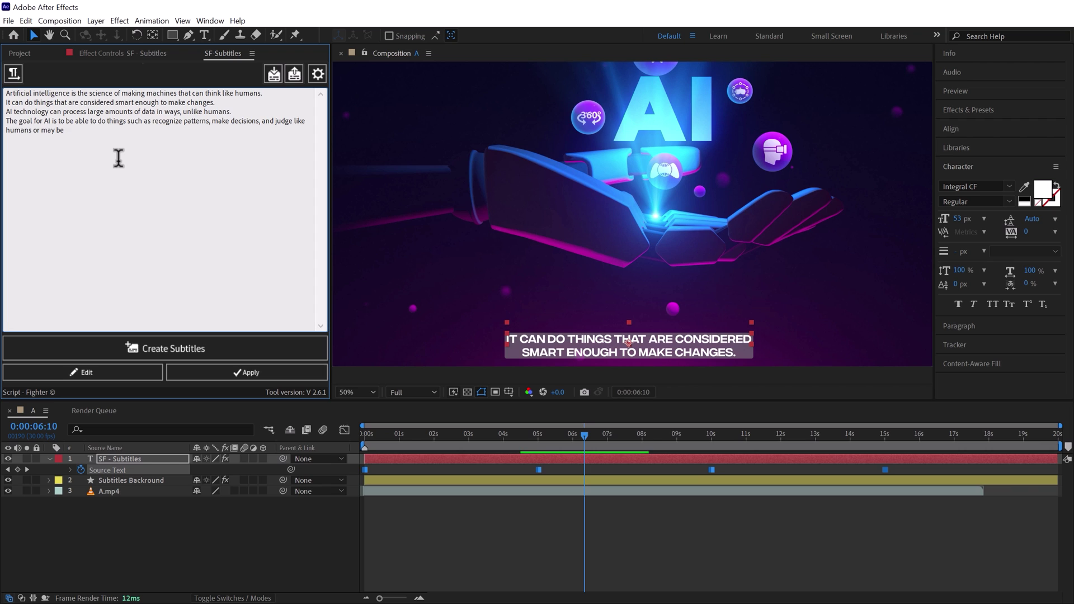
{"action": "type", "text": " more powerful."}
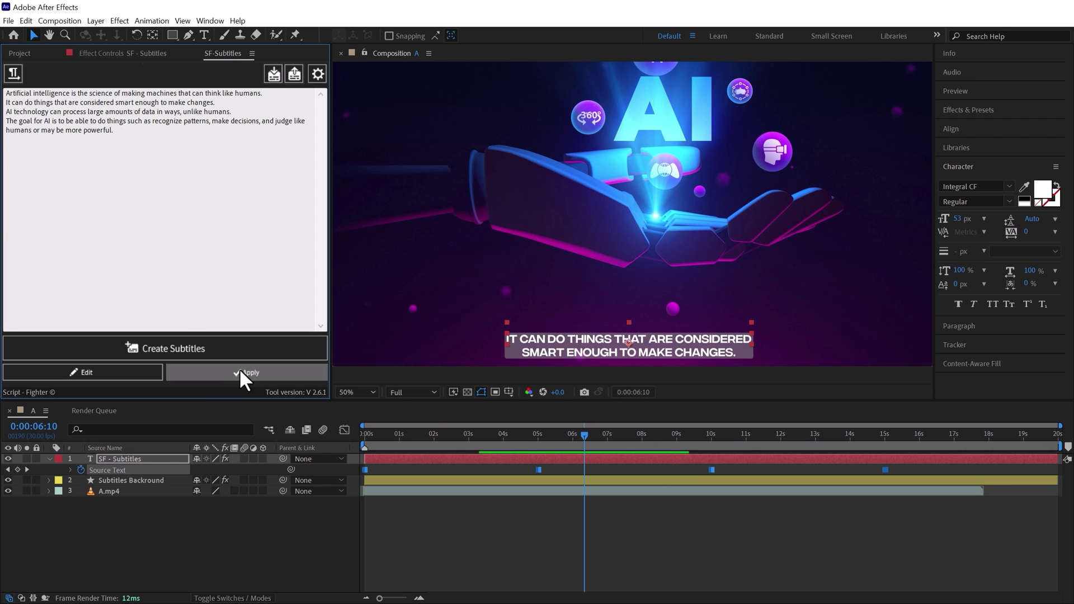
{"action": "left_click", "coordinate": [244, 373]}
{"action": "left_click", "coordinate": [903, 435]}
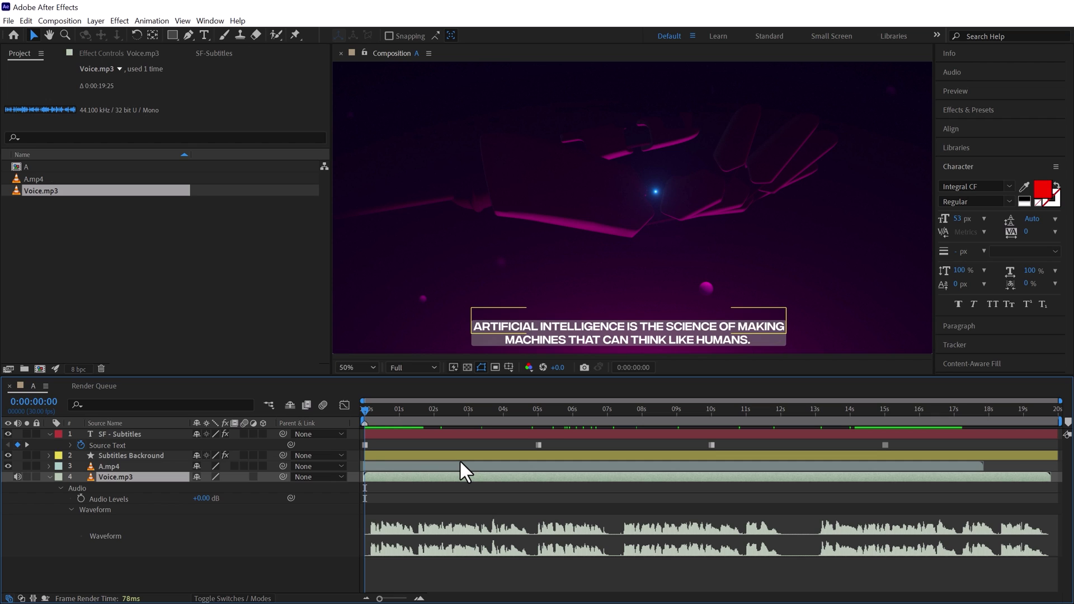
Drag the Source Text keyframes to about 4, 7.5 and 13 seconds to match narration pauses.
{"action": "left_click", "coordinate": [364, 444]}
{"action": "mouse_move", "coordinate": [538, 445]}
{"action": "left_mouse_down"}
{"action": "mouse_move", "coordinate": [459, 444]}
{"action": "mouse_move", "coordinate": [467, 412]}
{"action": "left_mouse_up"}
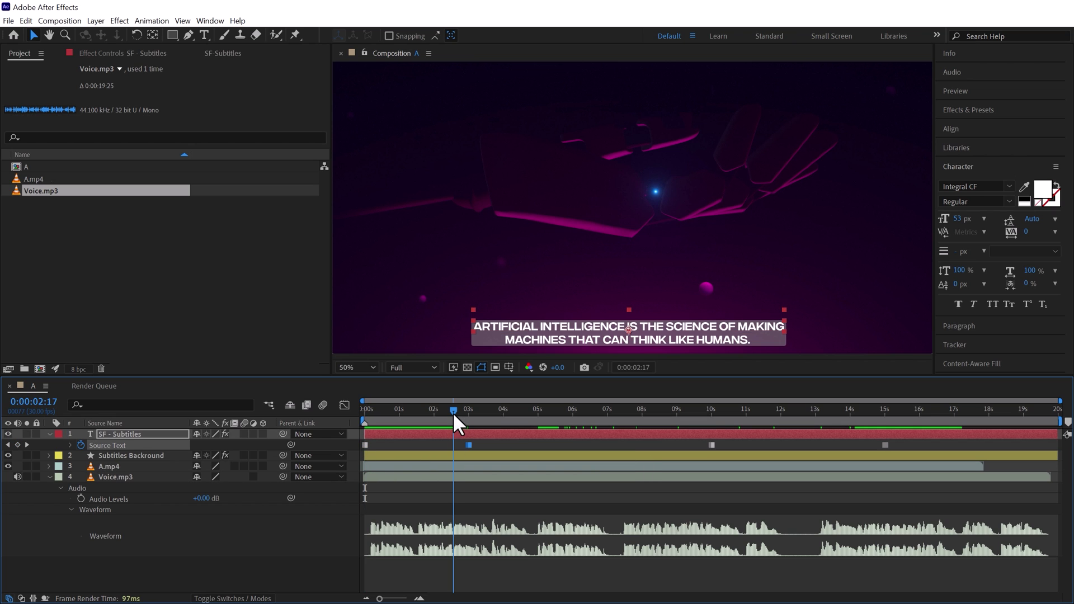
{"action": "mouse_move", "coordinate": [711, 444]}
{"action": "left_mouse_down"}
{"action": "mouse_move", "coordinate": [623, 445]}
{"action": "mouse_move", "coordinate": [823, 411]}
{"action": "left_mouse_up"}
{"action": "left_click_drag", "start_coordinate": [884, 444], "coordinate": [821, 445]}
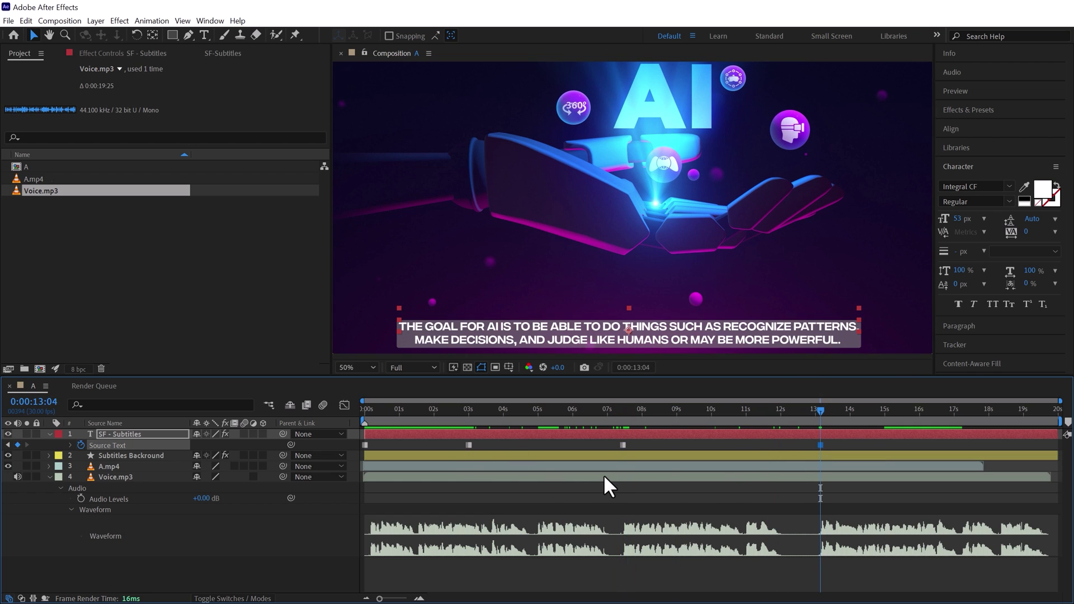
{"action": "left_click_drag", "start_coordinate": [468, 444], "coordinate": [523, 448]}
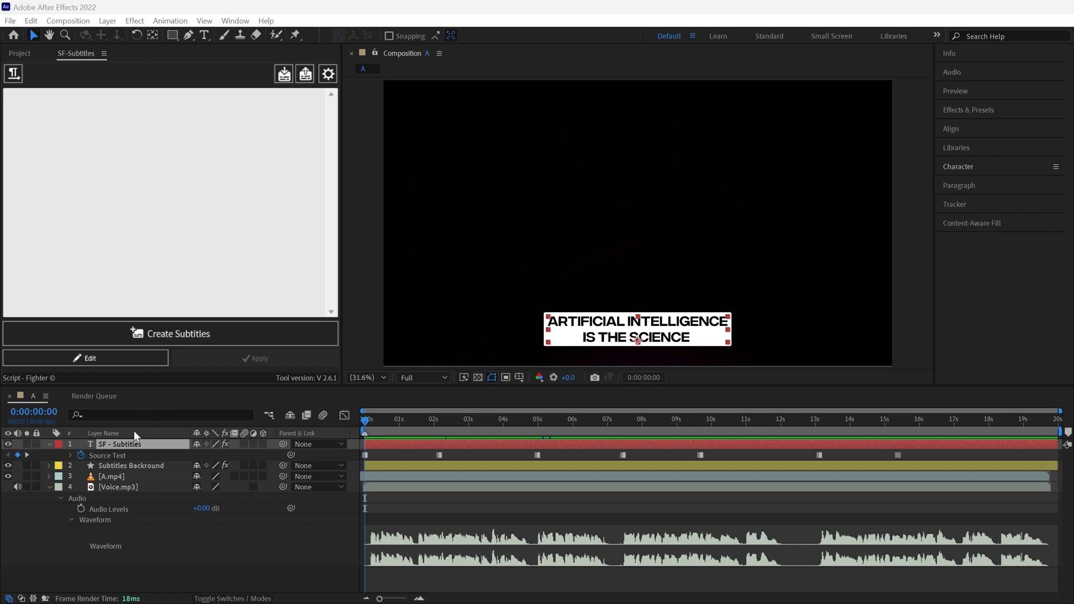
Save the captions as SubRip 'Subtitle file.srt', dismiss the alert, and import that file back.
{"action": "left_click", "coordinate": [122, 444]}
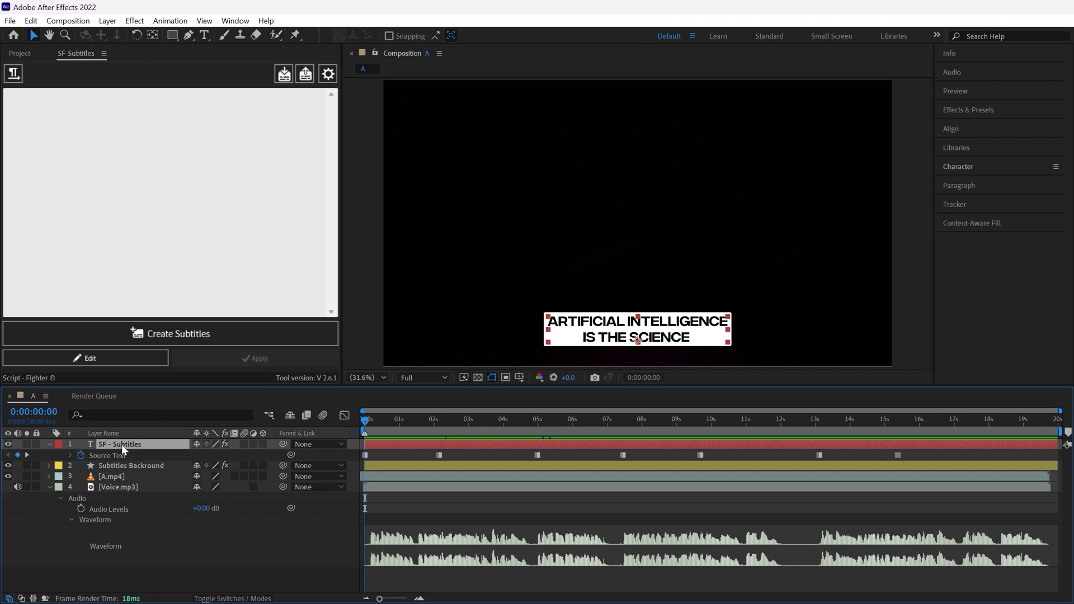
{"action": "left_click", "coordinate": [306, 75]}
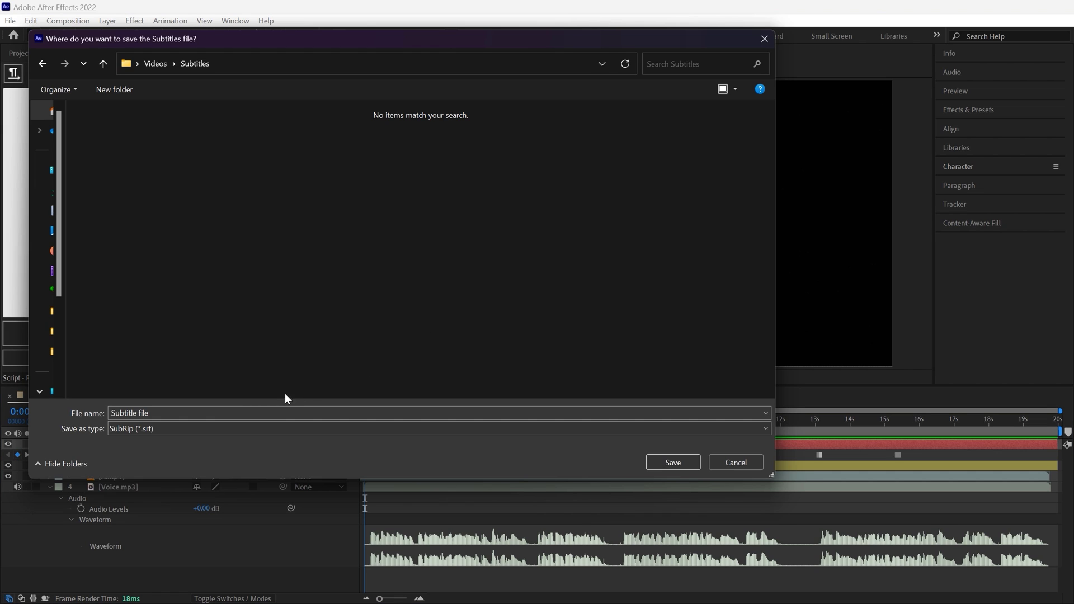
{"action": "left_click", "coordinate": [264, 431]}
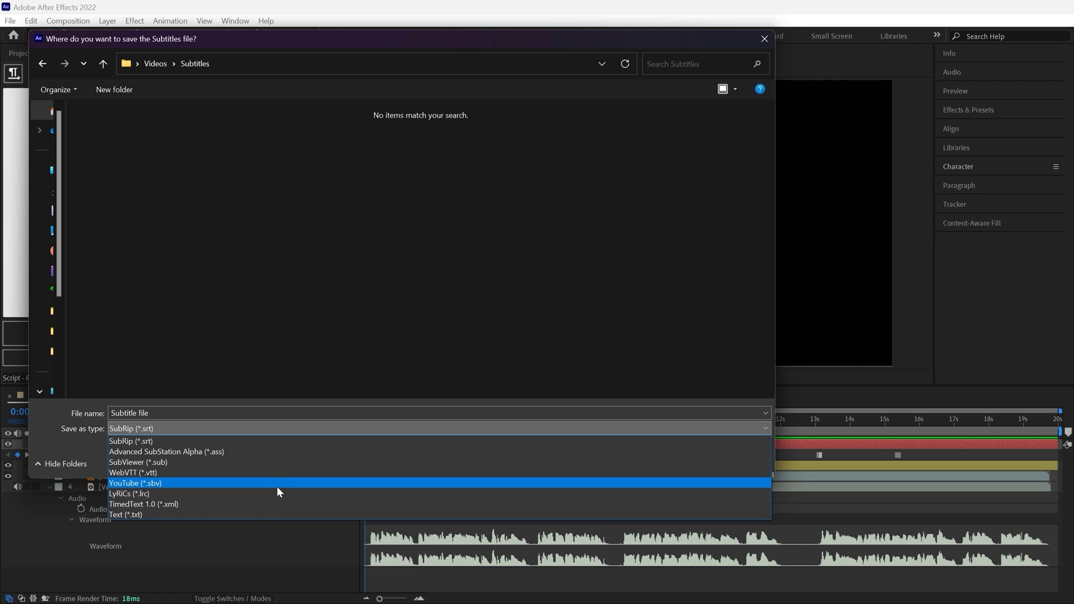
{"action": "left_click", "coordinate": [299, 439]}
{"action": "left_click", "coordinate": [662, 462]}
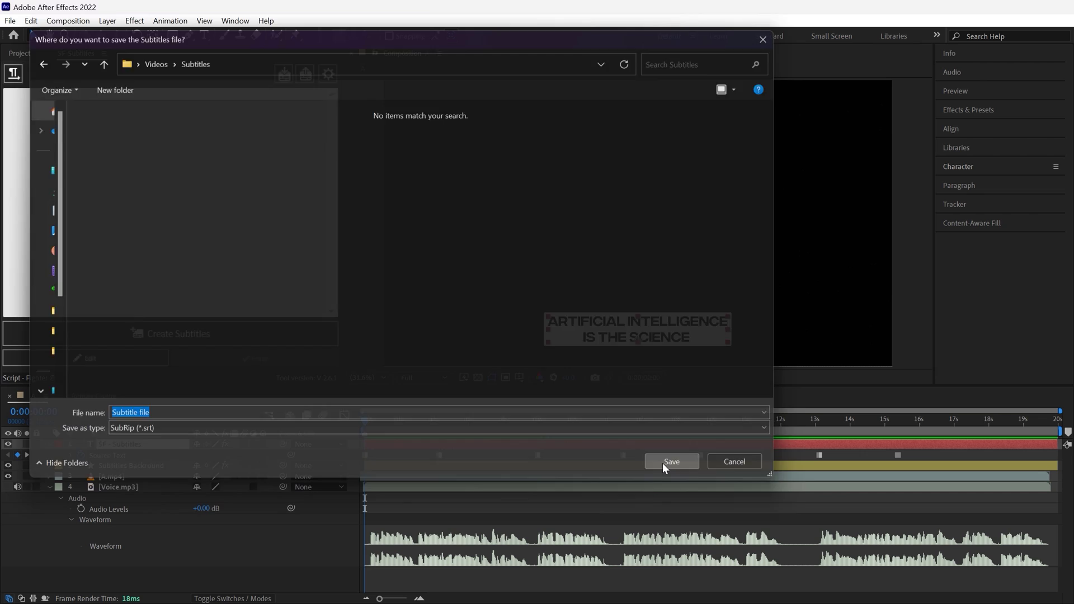
{"action": "key", "text": "Return"}
{"action": "left_click", "coordinate": [284, 73]}
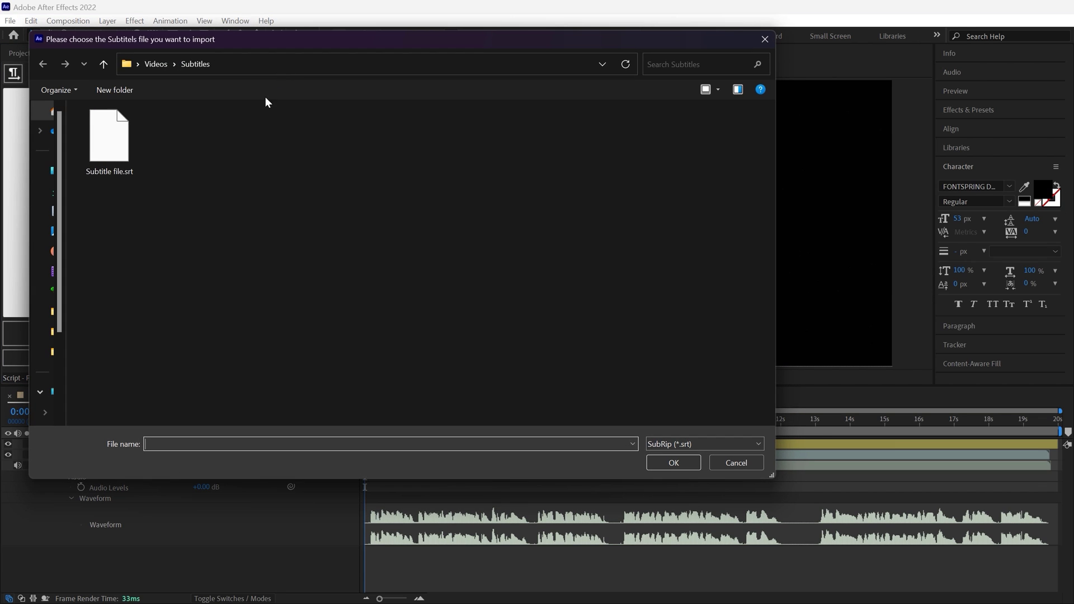
{"action": "left_click", "coordinate": [673, 469]}
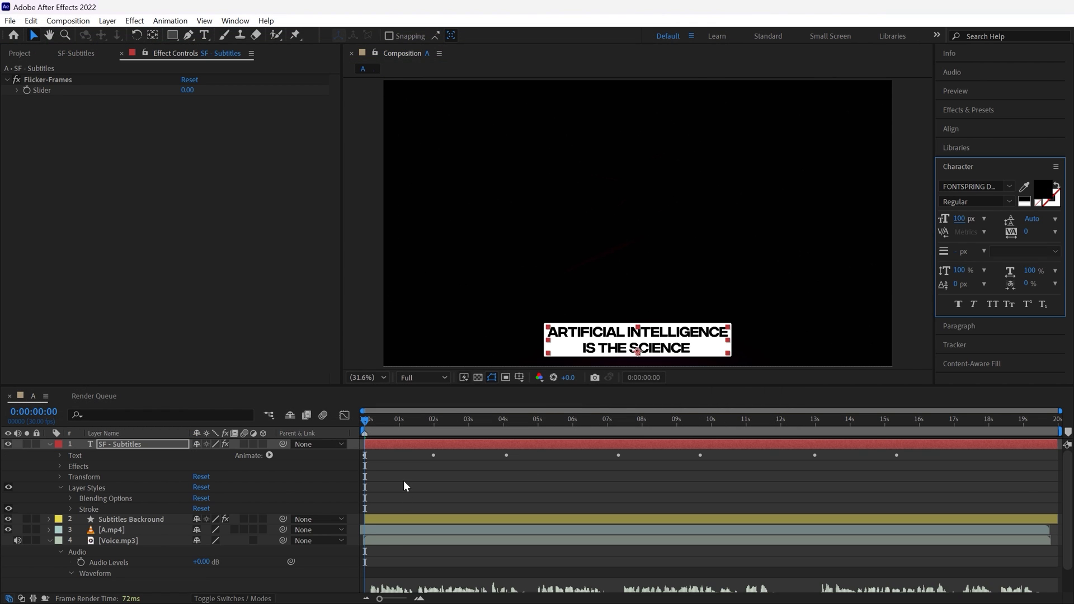